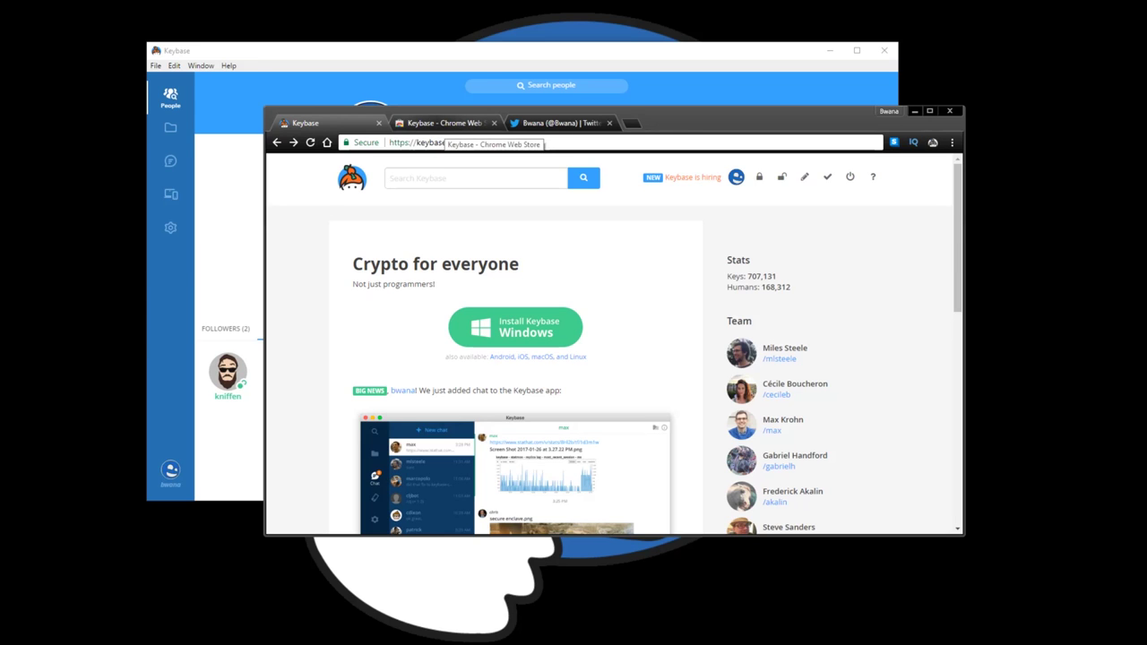
# Review the Keybase extension's Chrome Web Store listing, then scroll the Twitter profile to find Keybase Chat.
pyautogui.click(443, 122)
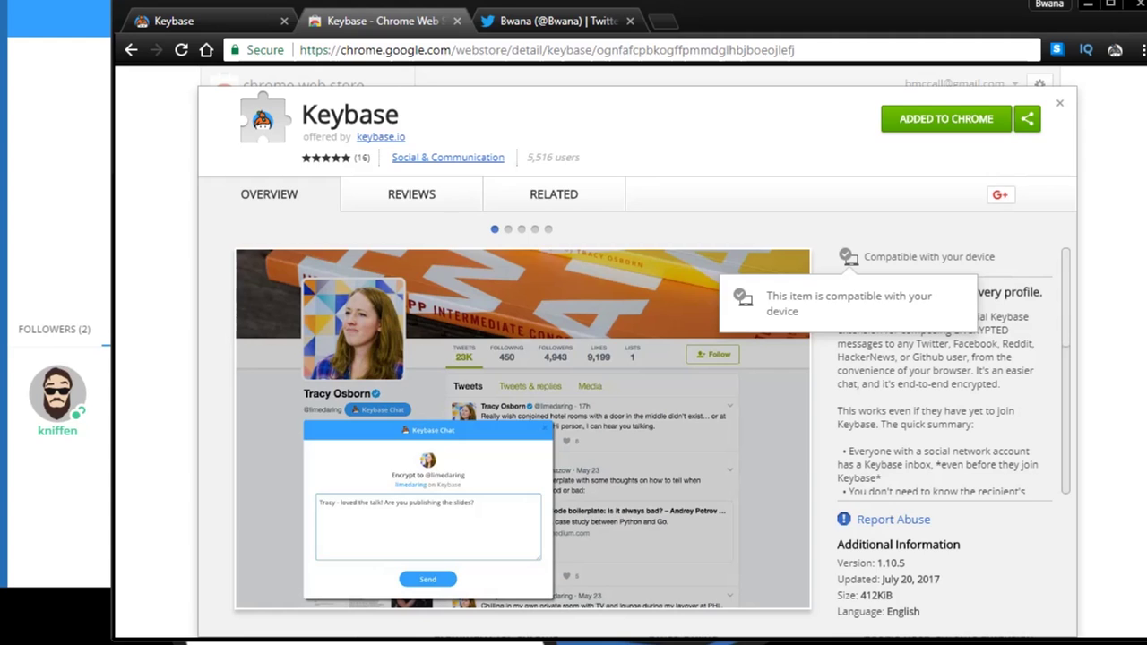
pyautogui.hotkey('ctrl', 'Tab')
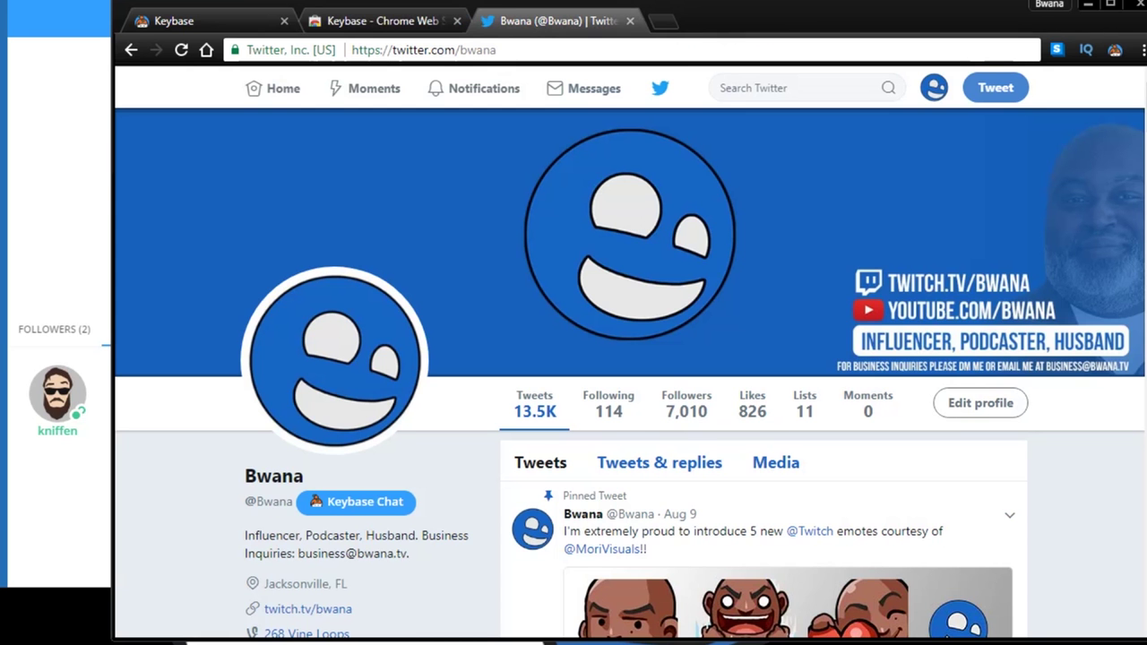
pyautogui.scroll(-2, 627, 372)
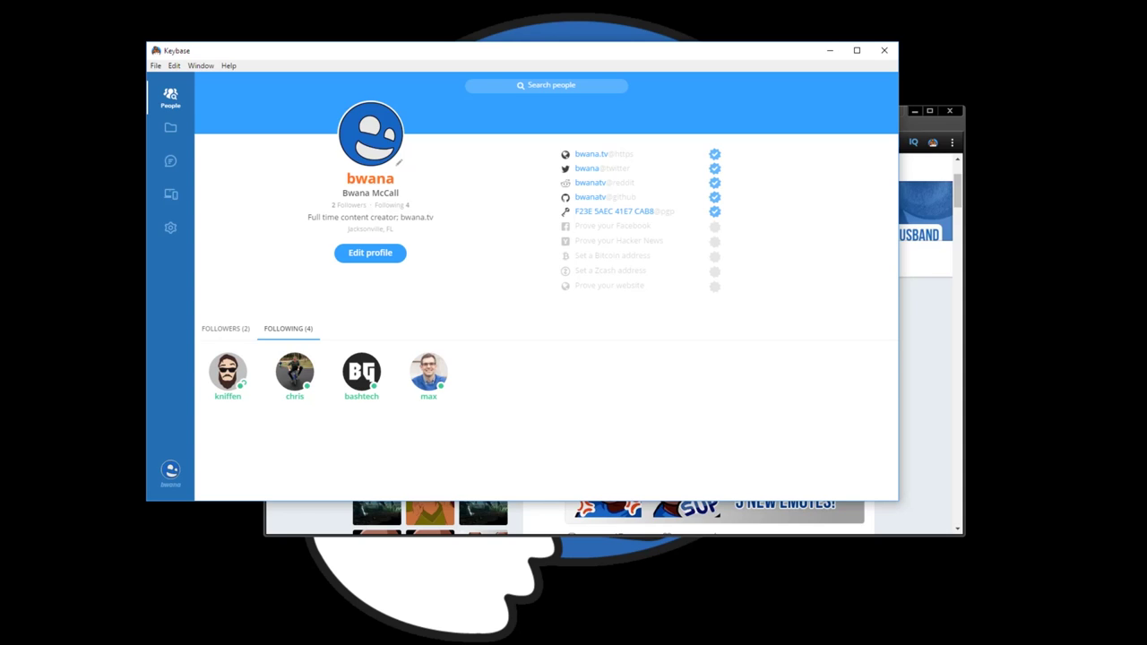
pyautogui.click(958, 190)
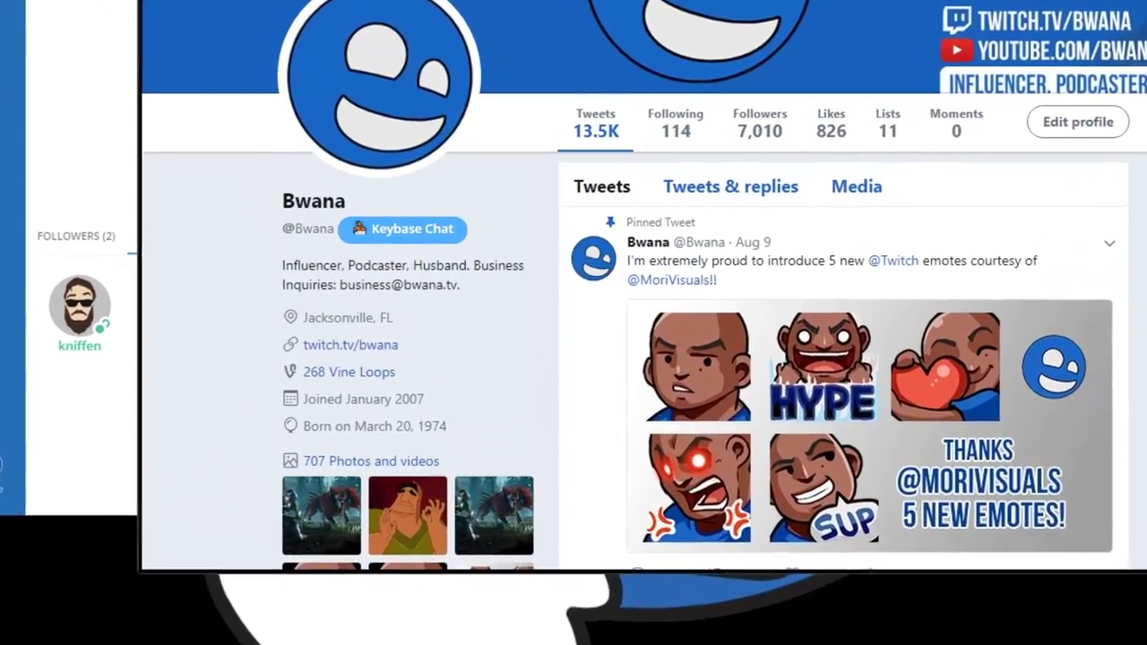
# Send 'Test message to myself' via the profile's Keybase Chat button and close the sent confirmation.
pyautogui.click(401, 228)
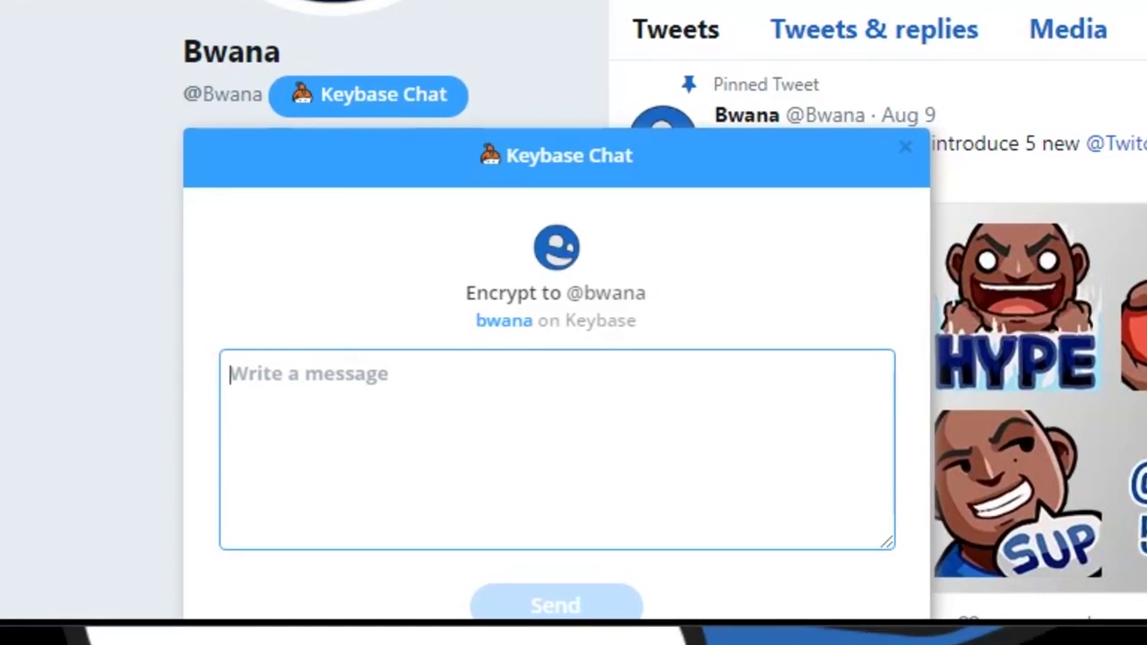
pyautogui.write('Test messag et')
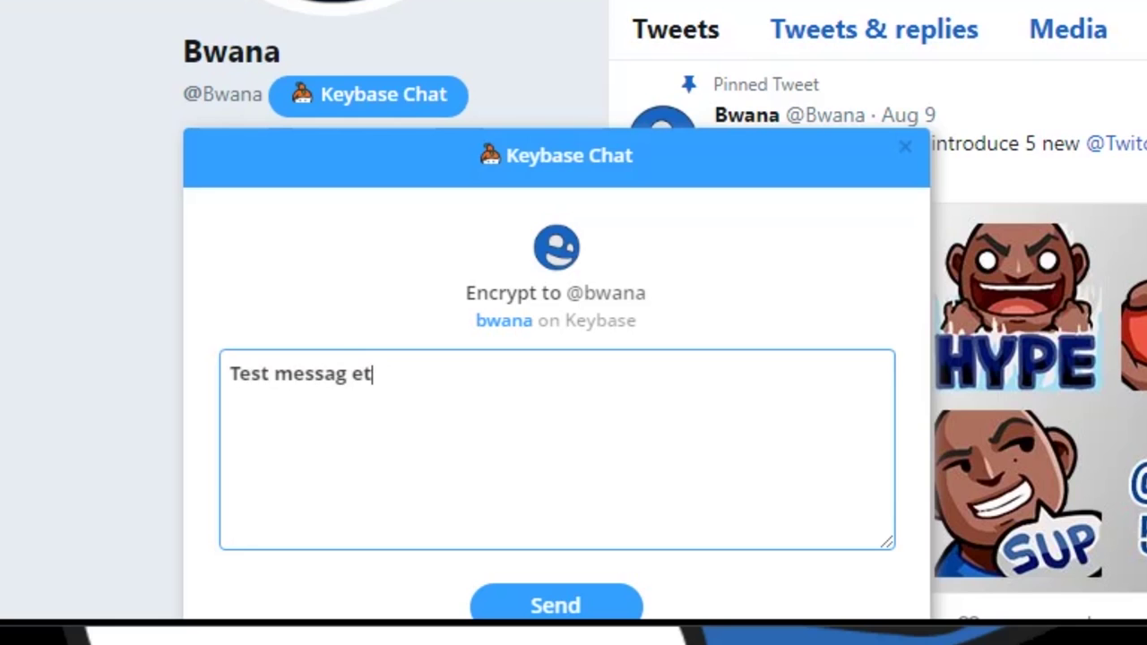
pyautogui.press('BackSpace')
pyautogui.press('BackSpace')
pyautogui.press('BackSpace')
pyautogui.write('e to myself')
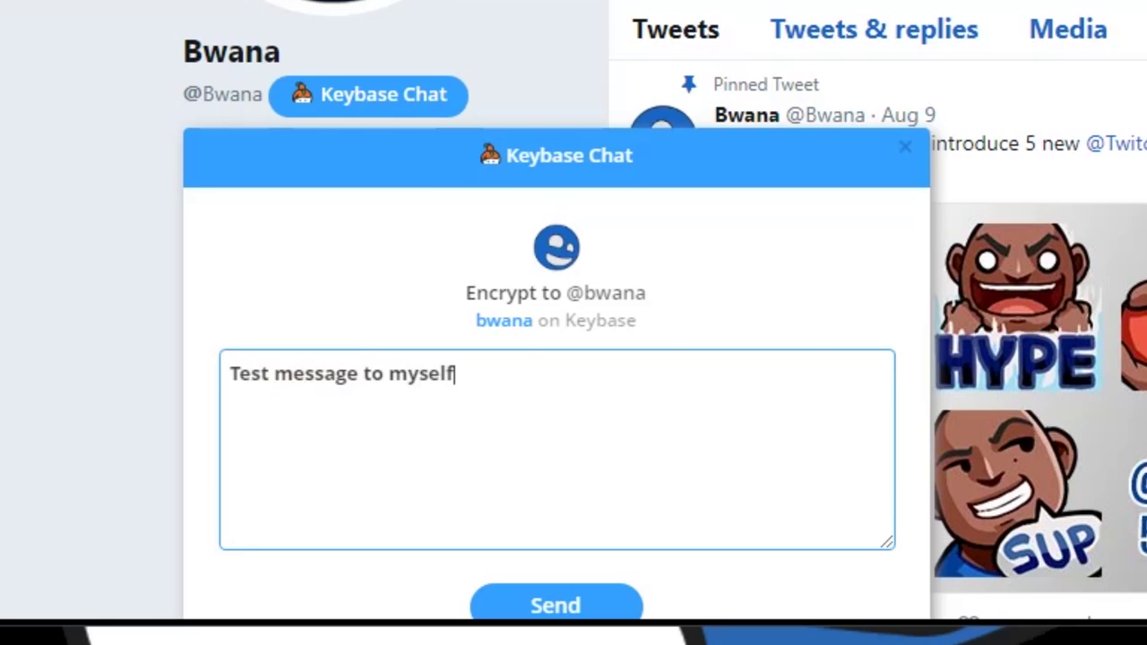
pyautogui.press('Return')
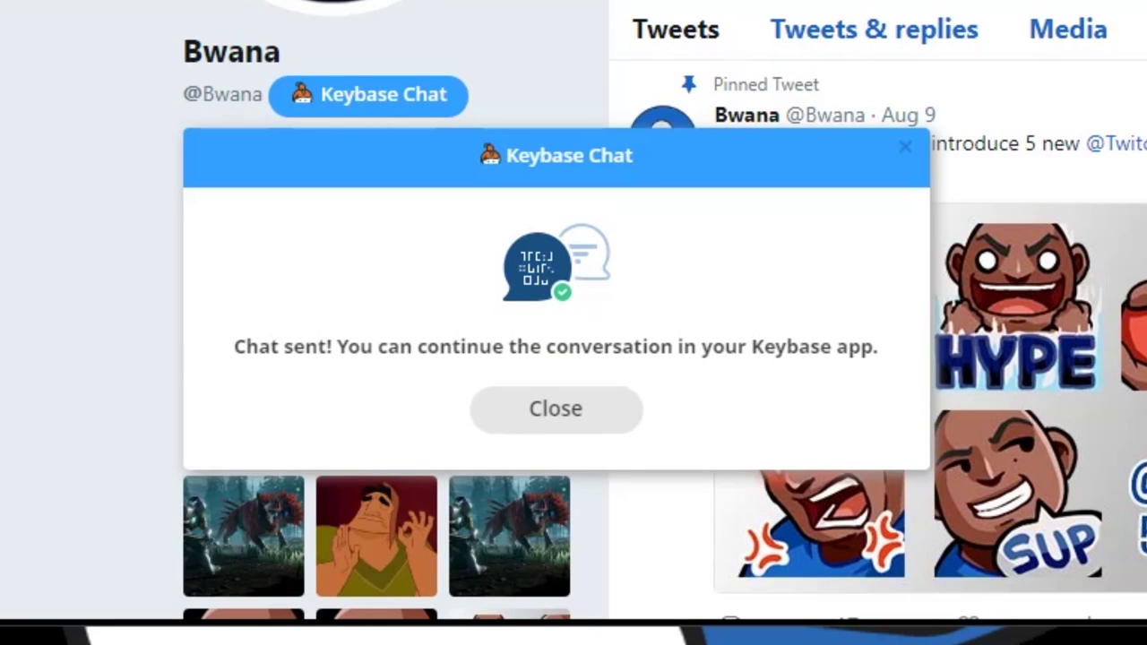
pyautogui.click(556, 408)
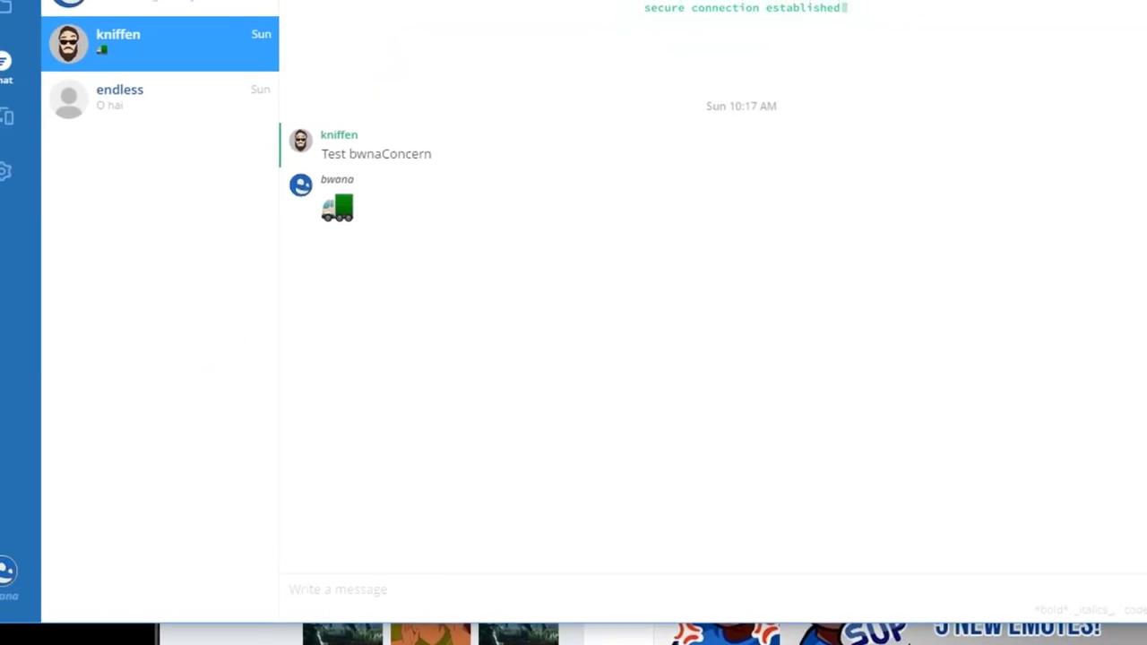
# Reply 'Hello myself' in the Keybase app's conversation that holds the test message.
pyautogui.click(188, 86)
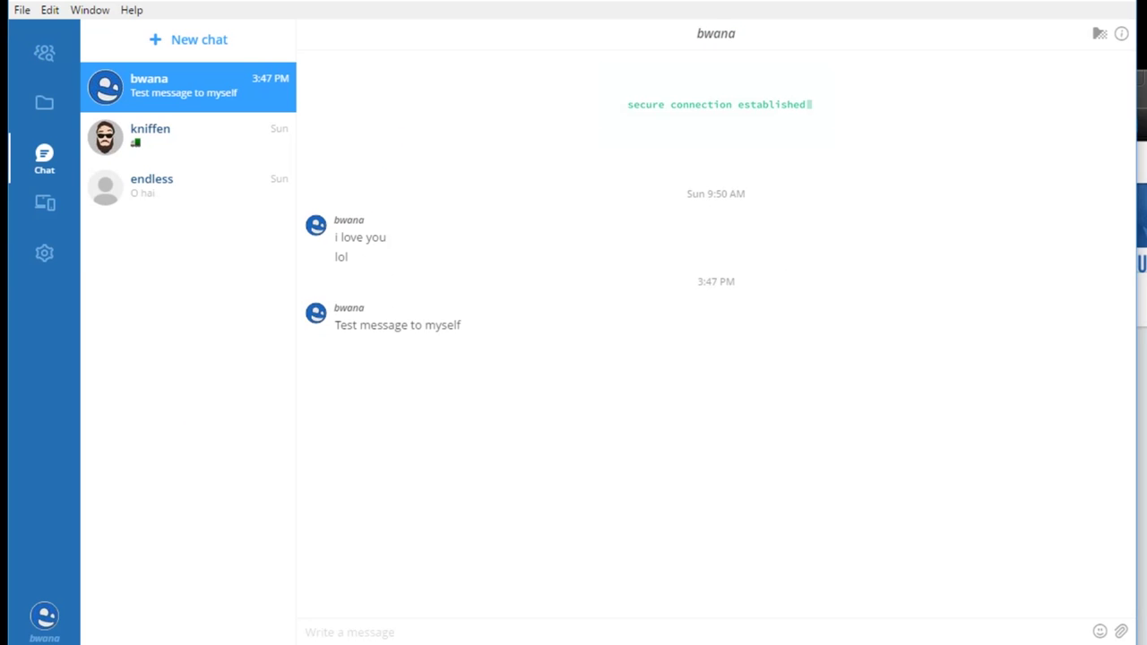
pyautogui.write('Hello my')
pyautogui.write('self')
pyautogui.press('Return')
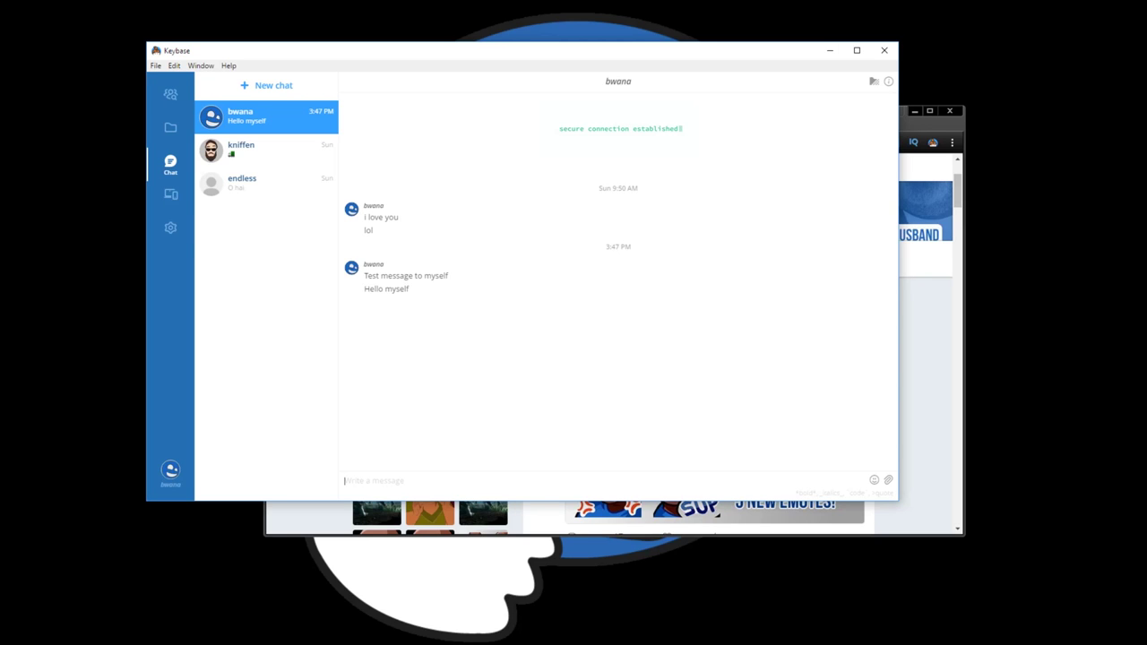
# Bring Chrome back in front and go through the Web Store listing to the keybase.io home page.
pyautogui.click(170, 95)
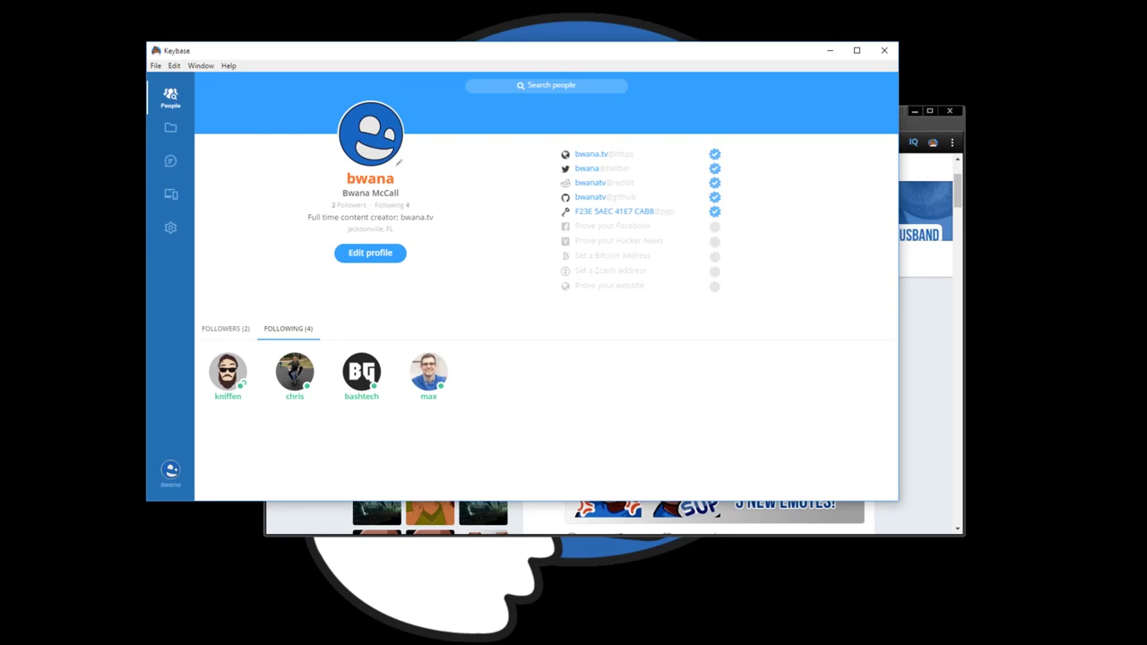
pyautogui.hotkey('alt', 'Tab')
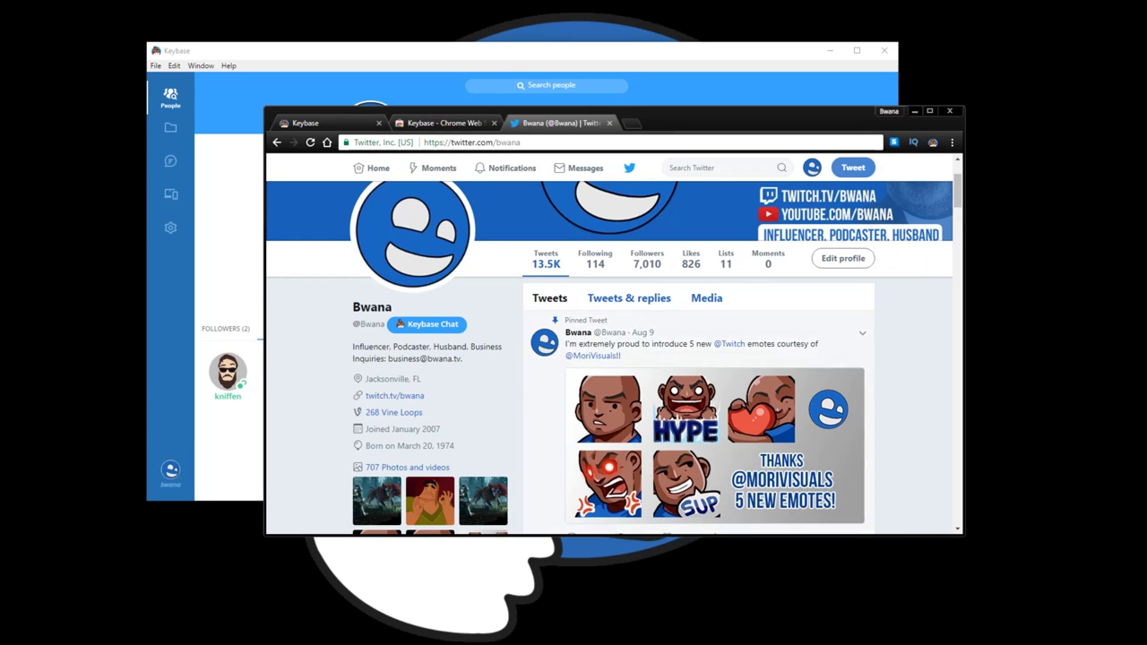
pyautogui.hotkey('ctrl', 'shift', 'Tab')
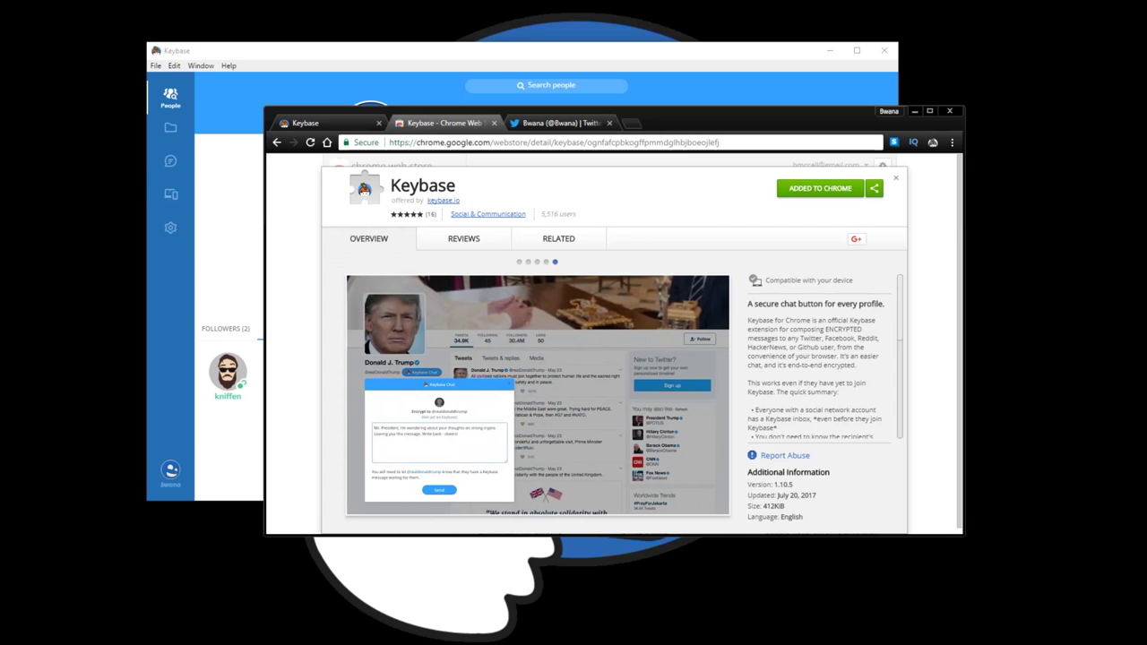
pyautogui.hotkey('ctrl', 'shift', 'Tab')
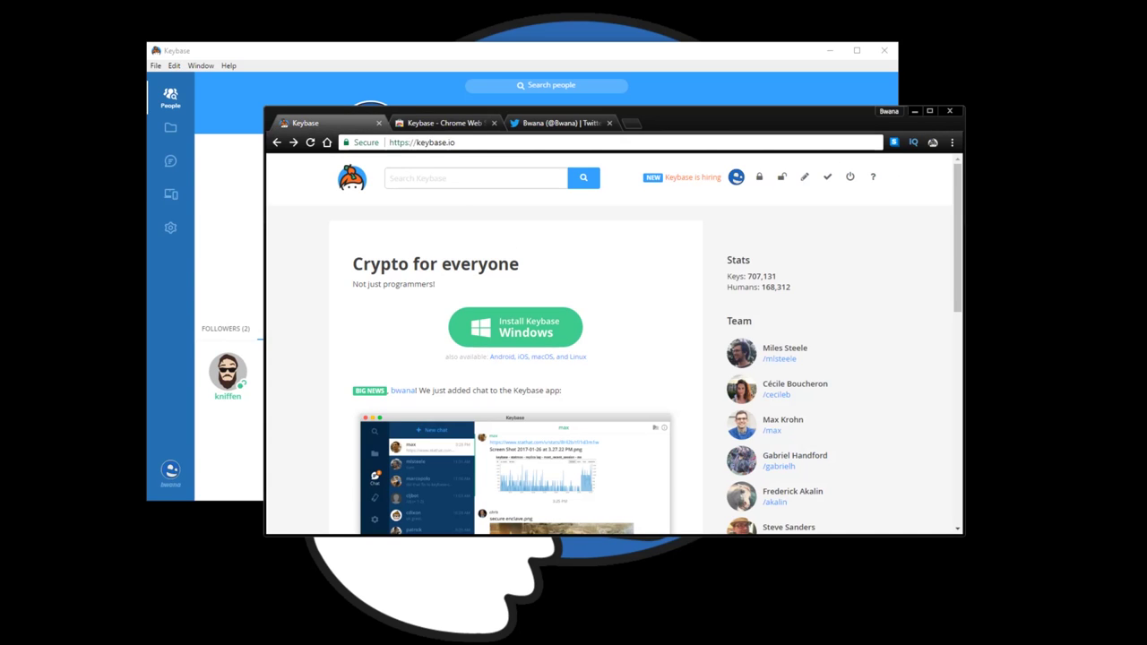